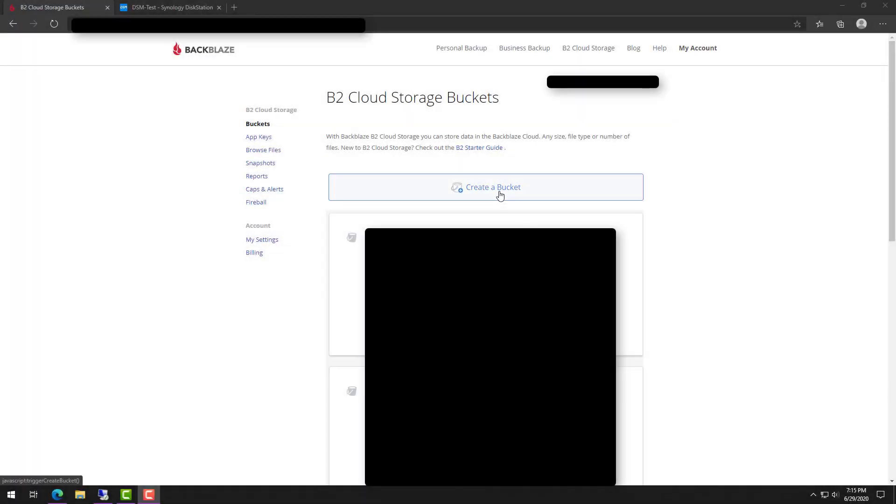
# Start a new Backblaze B2 bucket and name it HyperBackup-Test
pyautogui.click(499, 195)
pyautogui.click(476, 171)
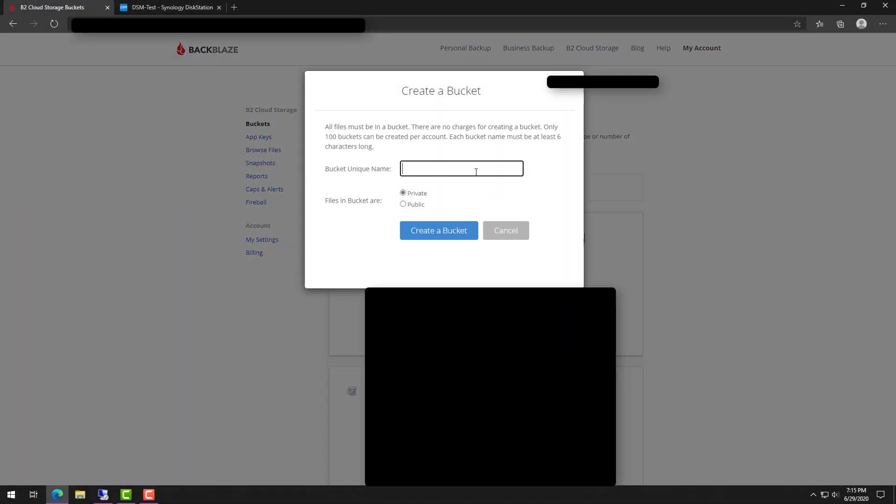
pyautogui.write('HyperBackup-Test')
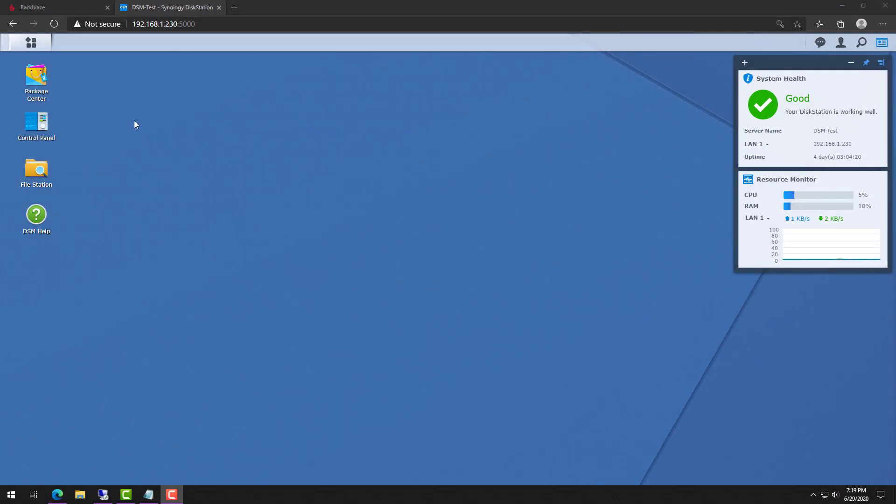
# Launch Hyper Backup and begin a data backup task with S3 Storage as destination
pyautogui.click(31, 43)
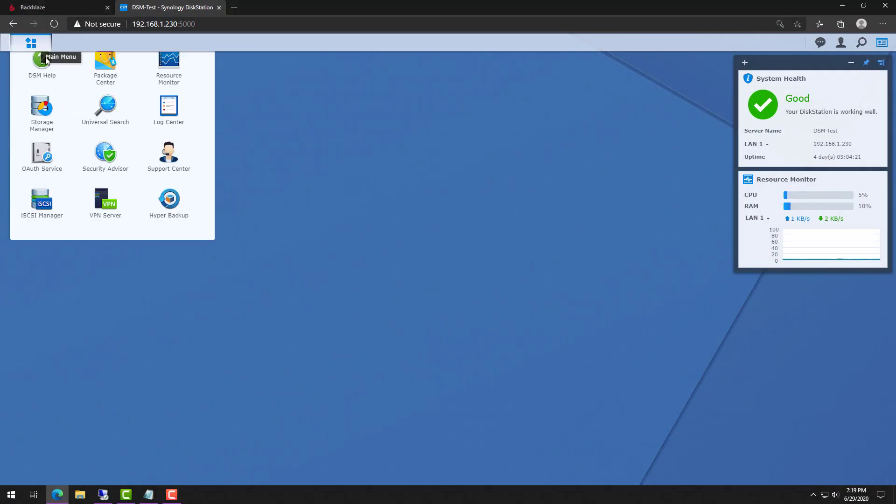
pyautogui.click(173, 272)
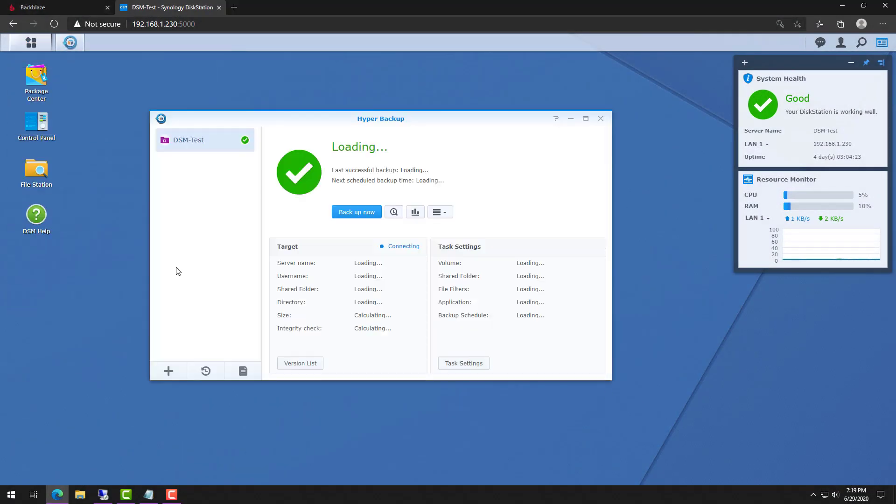
pyautogui.click(168, 371)
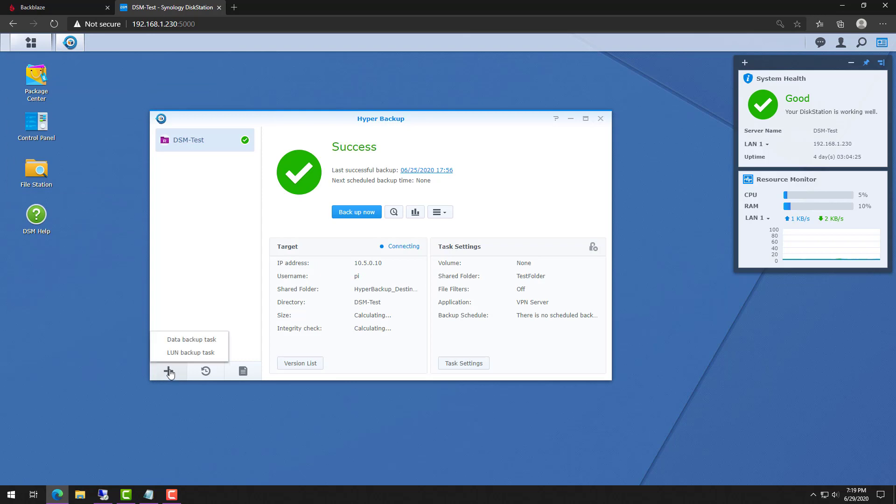
pyautogui.click(184, 341)
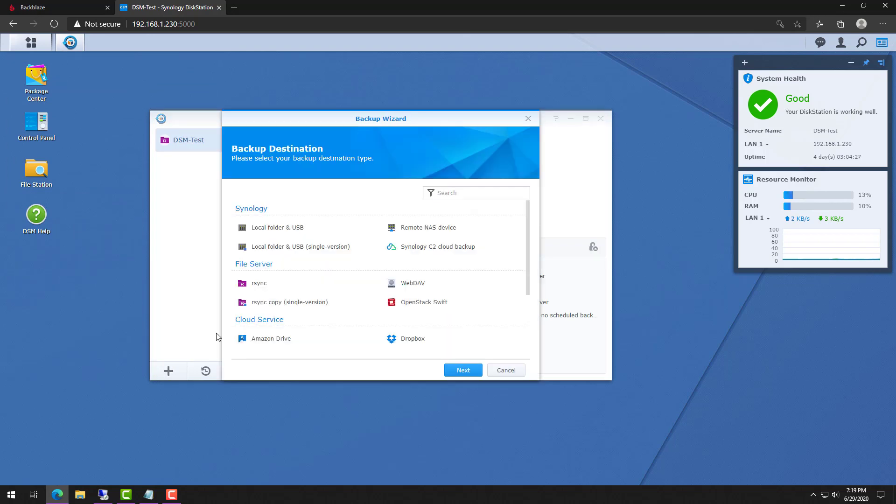
pyautogui.scroll(-3, 329, 308)
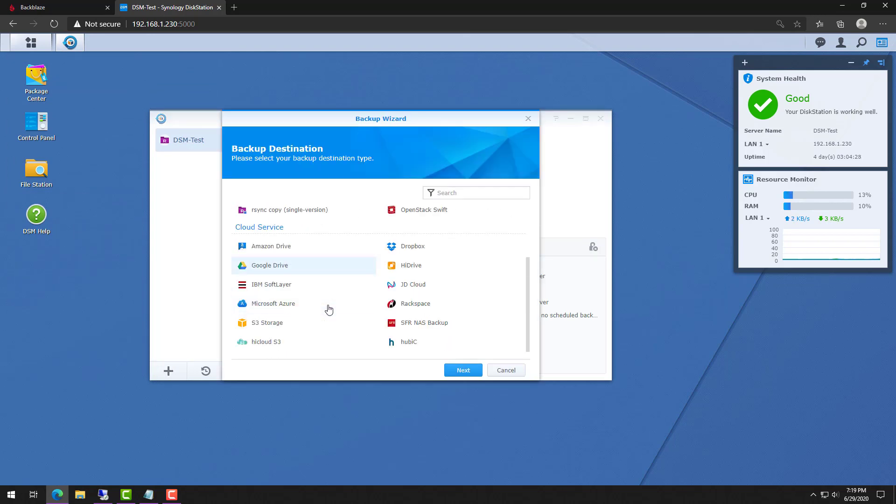
pyautogui.click(294, 318)
# Set the S3 server to Custom Server URL s3.us-west-002.backblazeb2.com with v4 signature
pyautogui.click(460, 370)
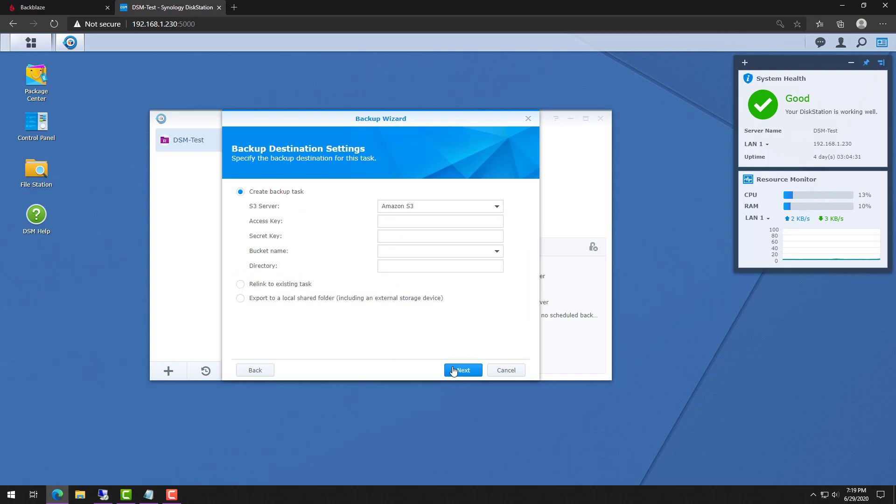
pyautogui.click(428, 210)
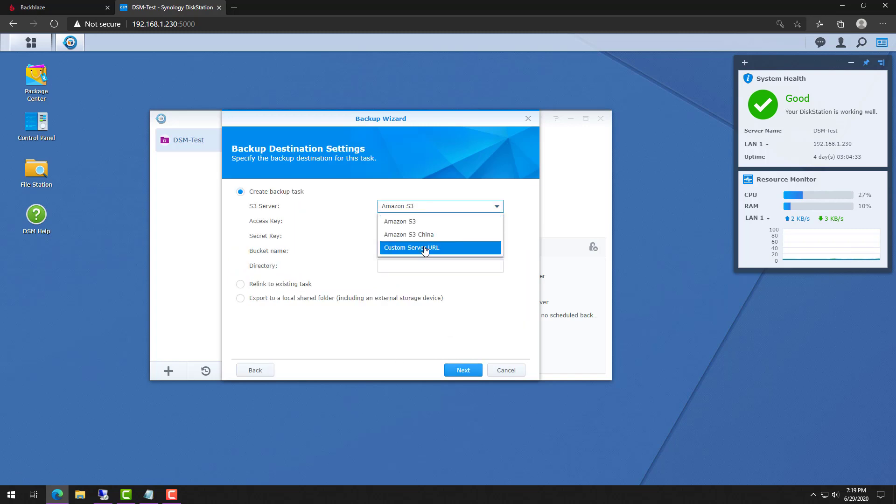
pyautogui.click(425, 248)
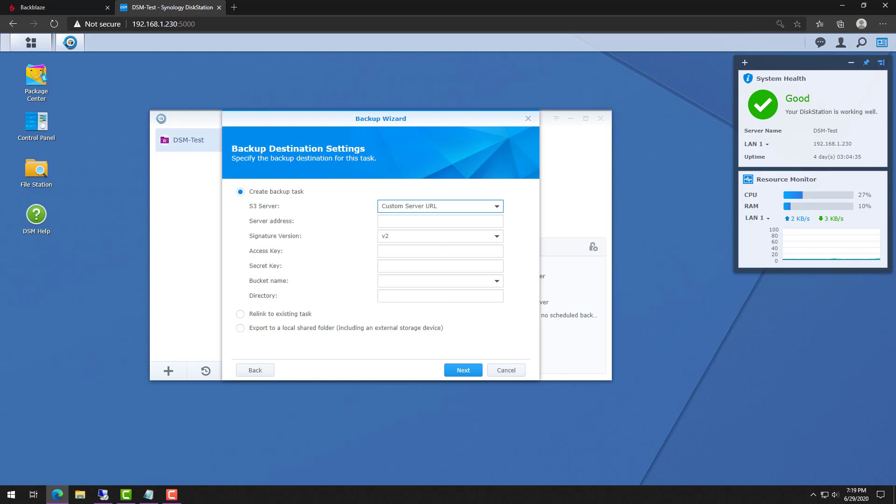
pyautogui.click(460, 222)
pyautogui.write('s3.us-west-002.backblazeb2.com')
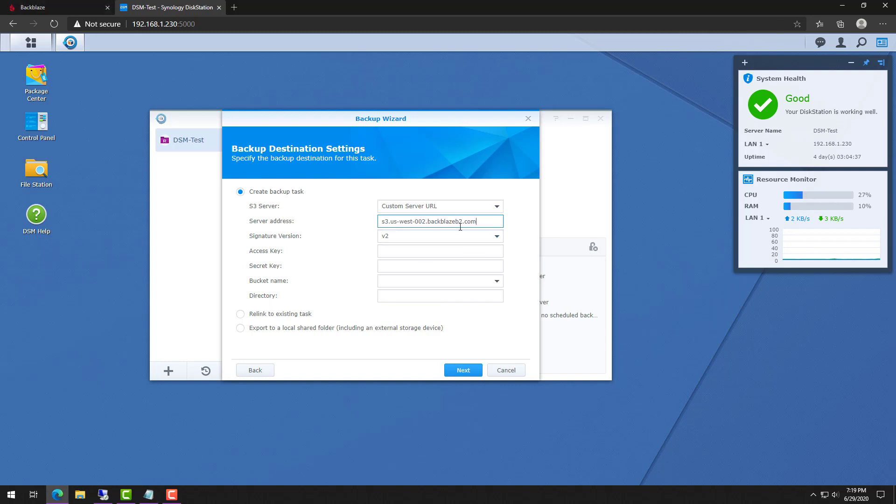
pyautogui.click(466, 236)
pyautogui.click(460, 260)
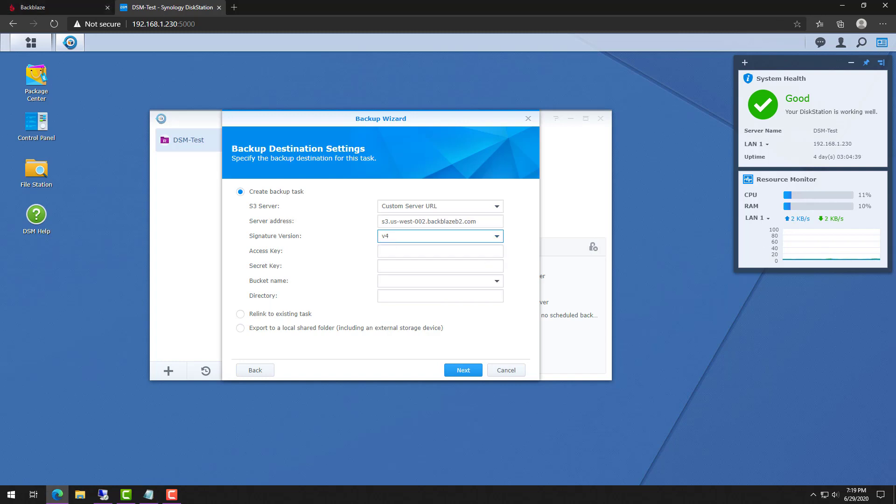
# Paste in the Backblaze access key and secret key
pyautogui.hotkey('alt', 'Tab')
pyautogui.click(446, 255)
pyautogui.hotkey('ctrl', 'v')
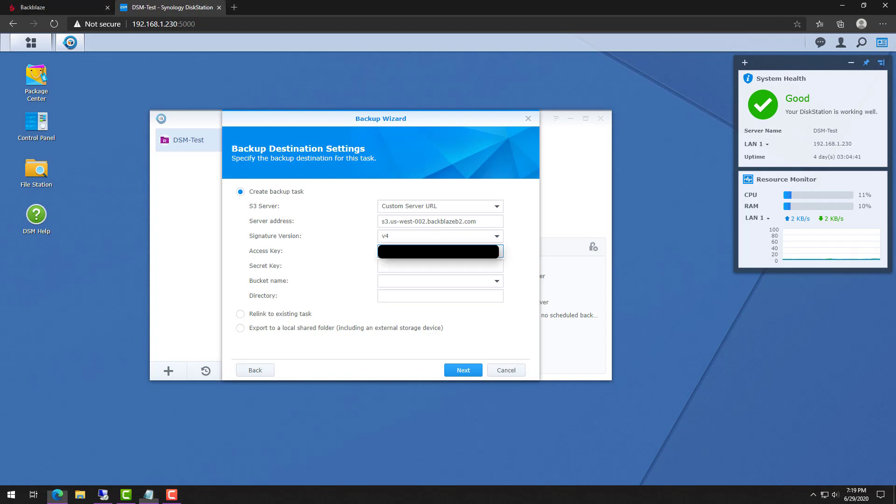
pyautogui.hotkey('alt', 'Tab')
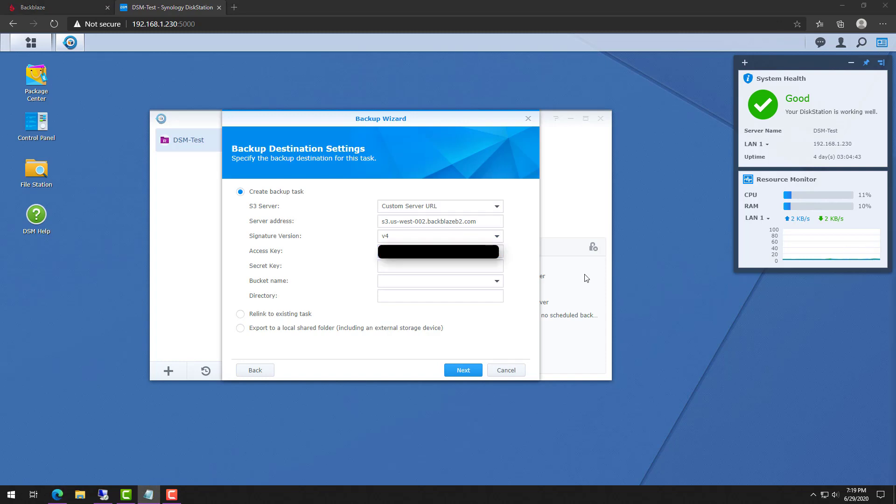
pyautogui.hotkey('alt', 'Tab')
pyautogui.hotkey('ctrl', 'v')
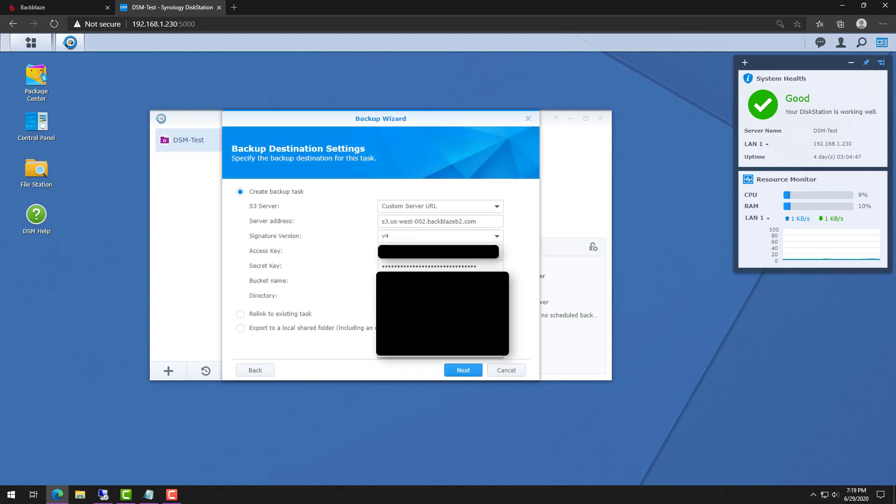
# Select bucket HyperBackup-Test, set the directory to DSM-Test, and submit the destination
pyautogui.click(420, 320)
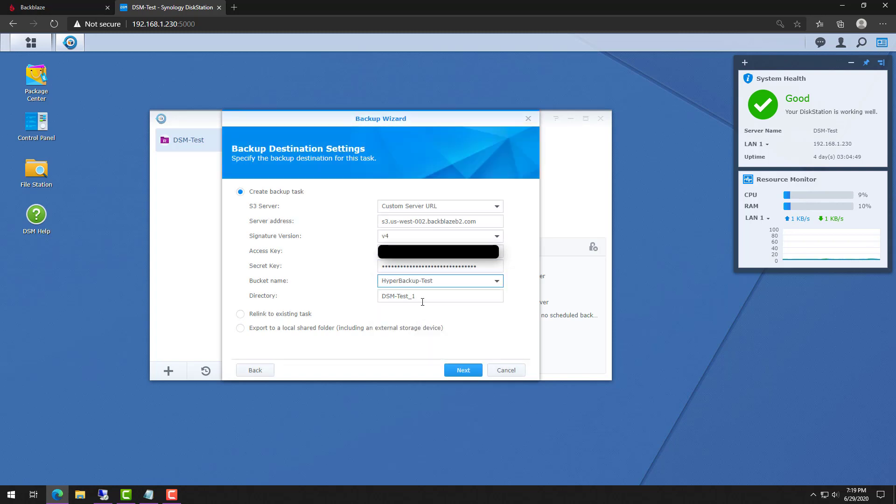
pyautogui.click(424, 299)
pyautogui.press('BackSpace')
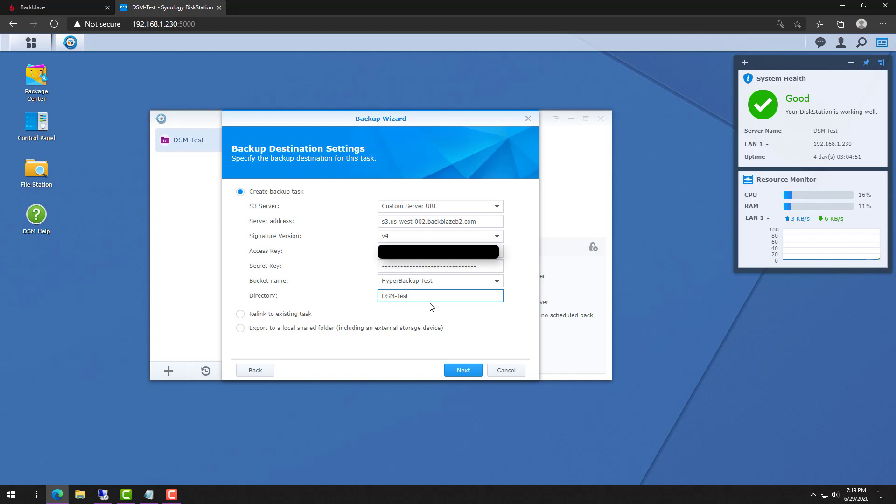
pyautogui.click(463, 372)
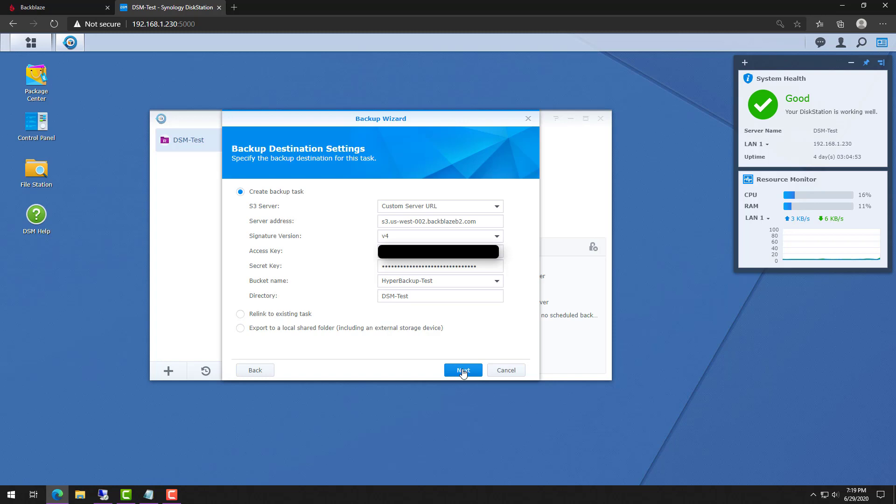
# Back up only TestFolder, leaving all application backups unselected
pyautogui.click(463, 370)
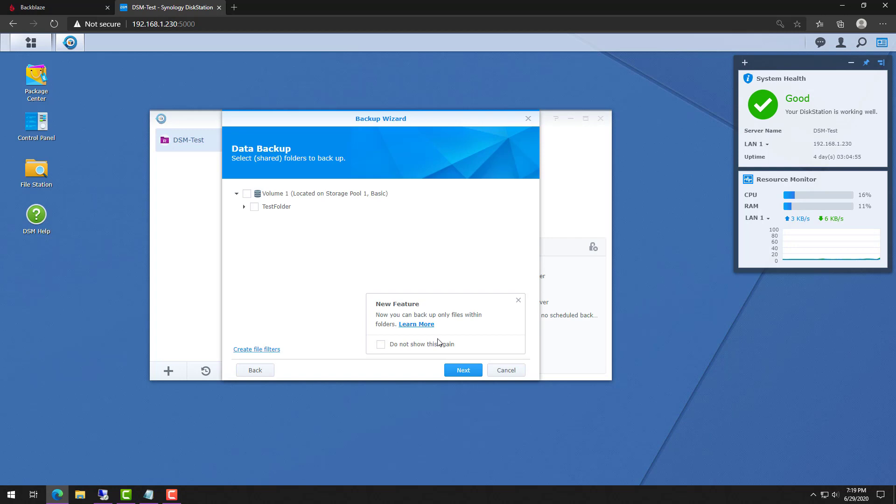
pyautogui.click(255, 207)
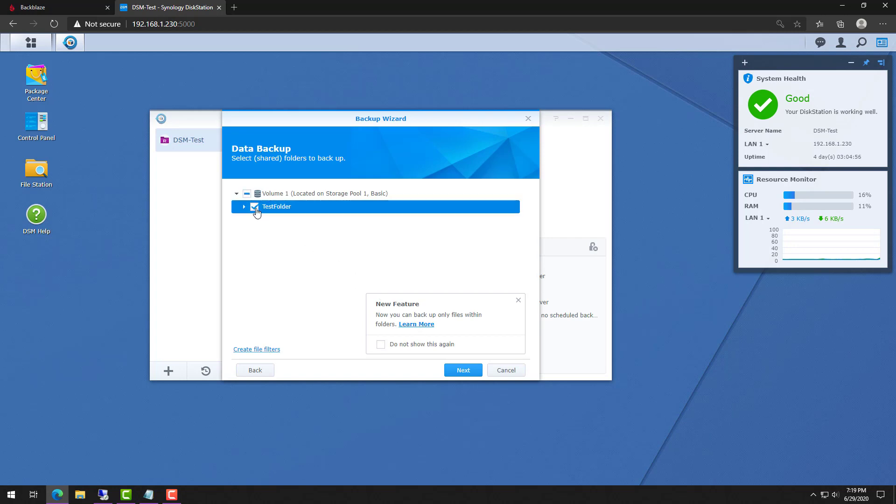
pyautogui.click(456, 371)
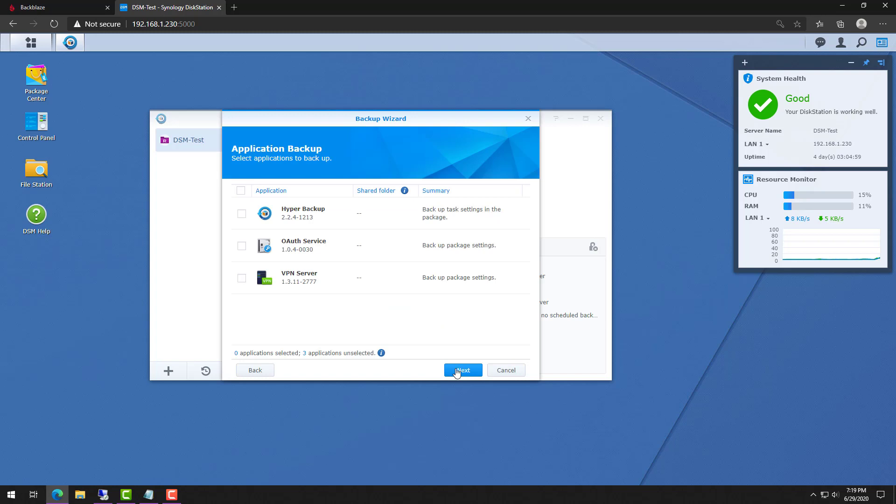
pyautogui.click(458, 371)
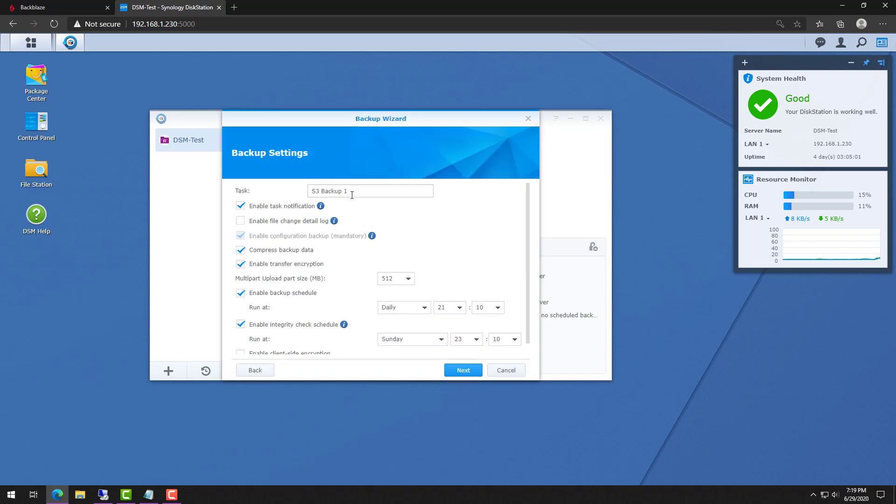
# Rename the backup task to 'Backblaze B2'
pyautogui.moveTo(352, 192); pyautogui.dragTo(263, 195)
pyautogui.write('Bakc')
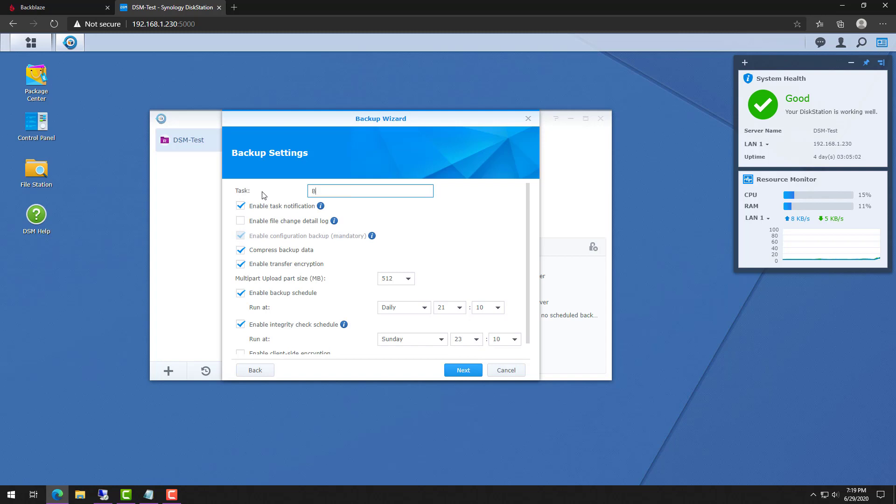
pyautogui.press('BackSpace')
pyautogui.press('BackSpace')
pyautogui.write('ckblaze B')
pyautogui.scroll(-1, 379, 289)
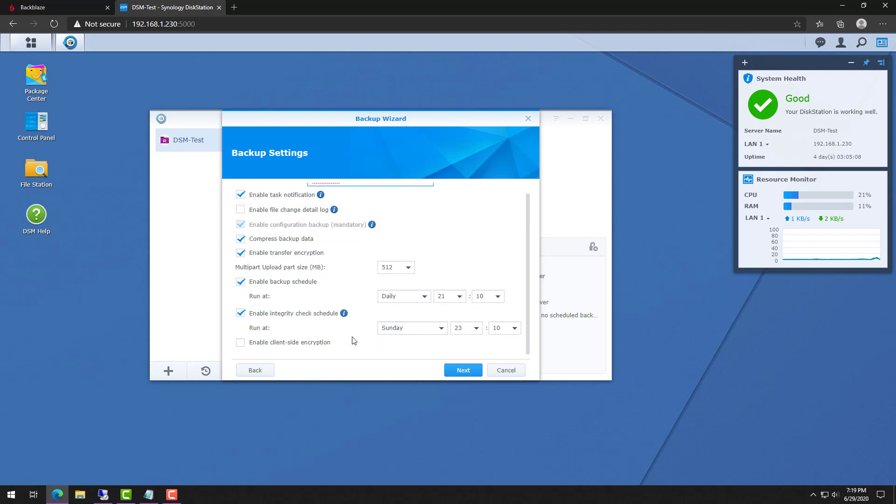
# Enable client-side encryption and enter the encryption password twice
pyautogui.click(301, 345)
pyautogui.scroll(-1, 308, 322)
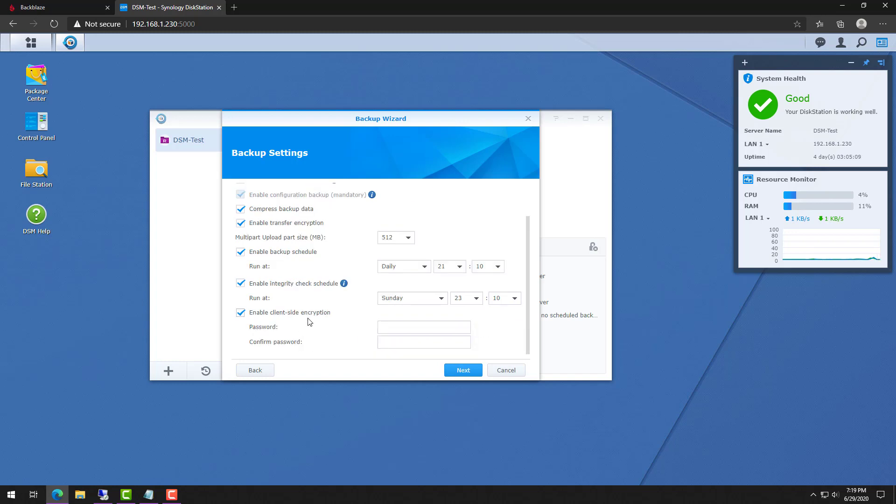
pyautogui.click(383, 329)
pyautogui.write('••••••••')
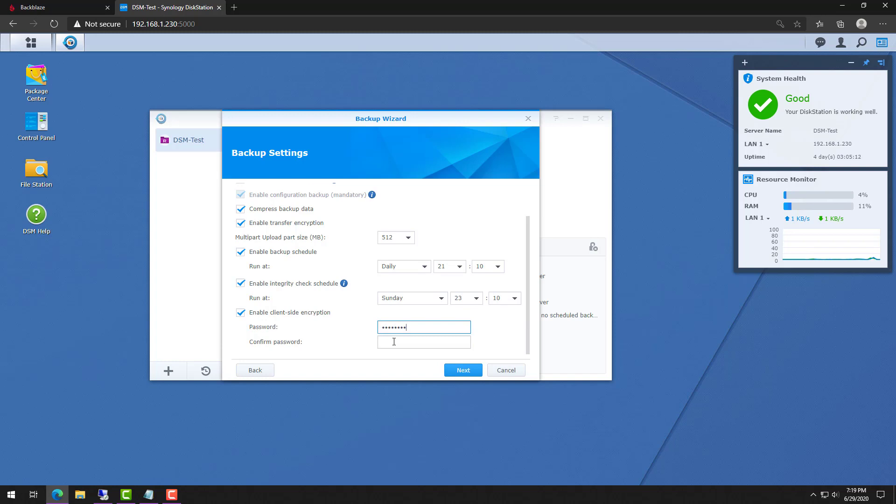
pyautogui.click(396, 342)
pyautogui.write('••••••••')
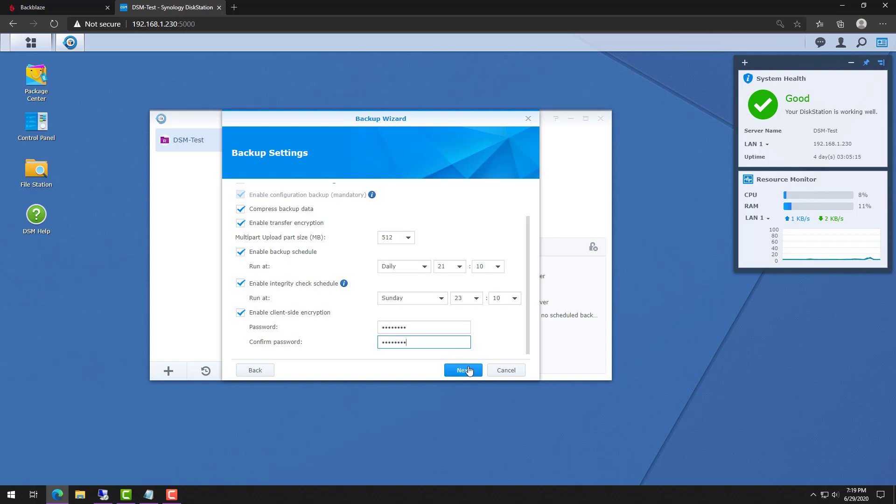
pyautogui.scroll(2, 461, 340)
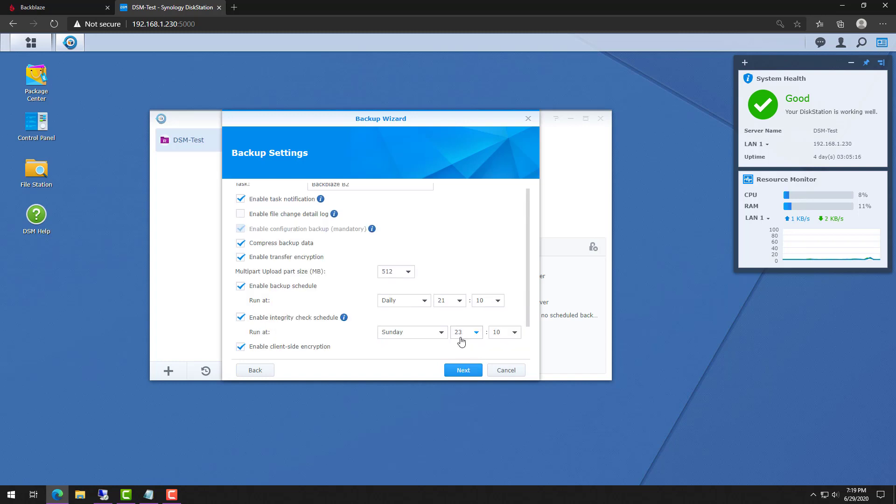
pyautogui.scroll(-2, 461, 341)
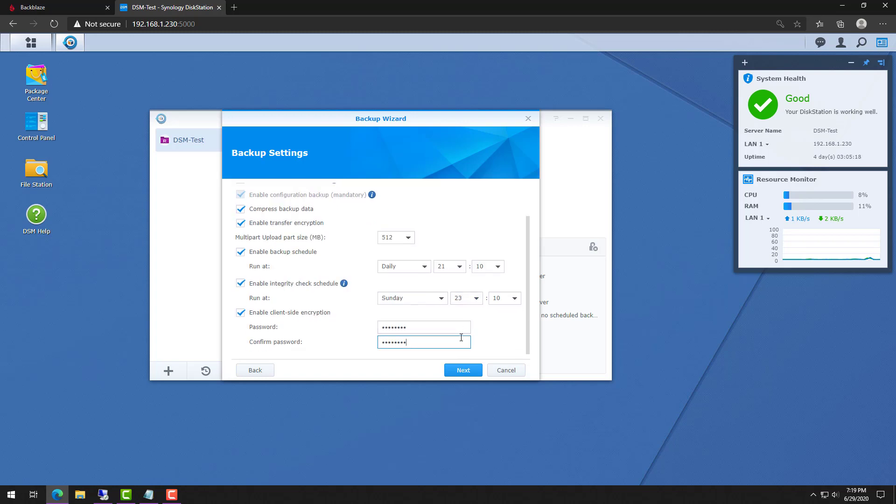
# Accept the encryption warning, apply without rotation, and run the first backup now
pyautogui.click(457, 370)
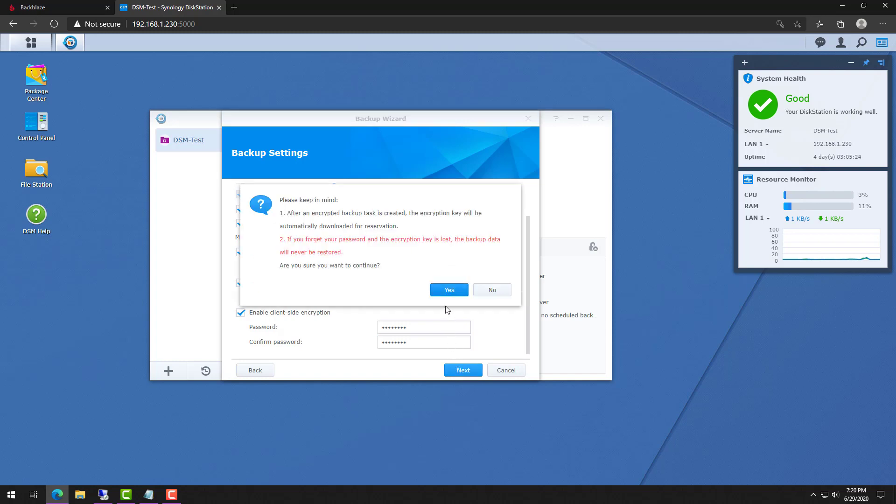
pyautogui.click(448, 291)
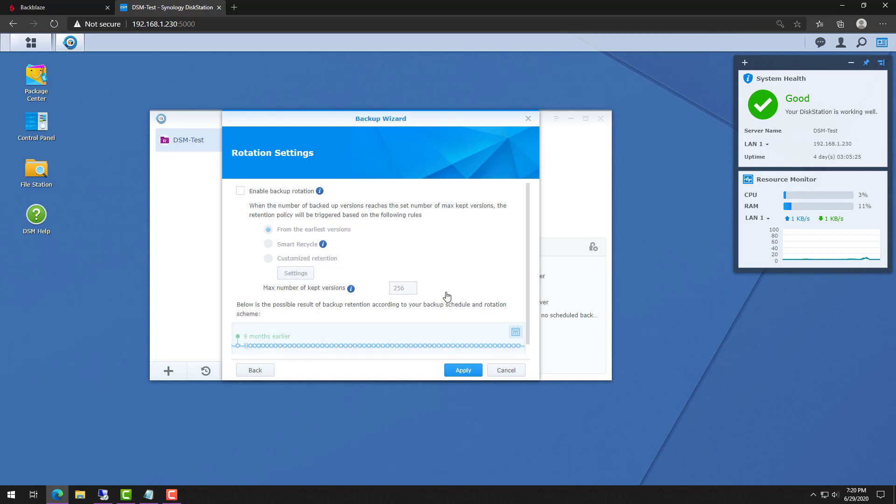
pyautogui.click(464, 370)
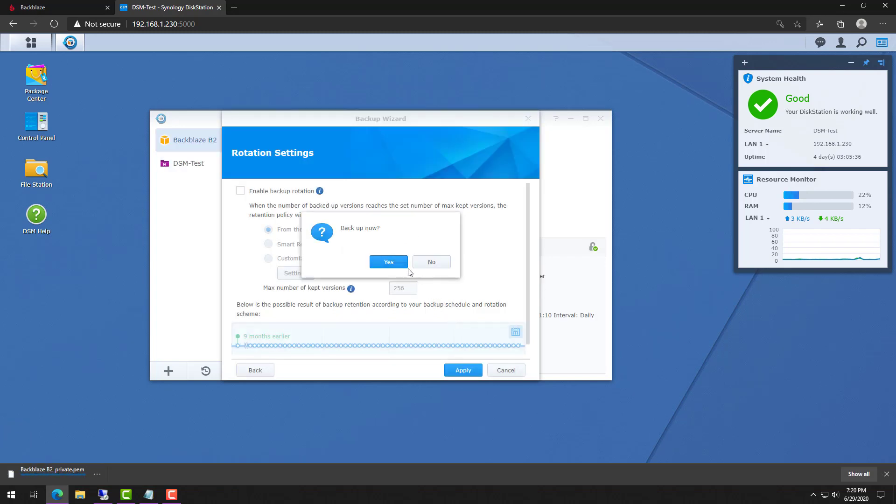
pyautogui.click(390, 263)
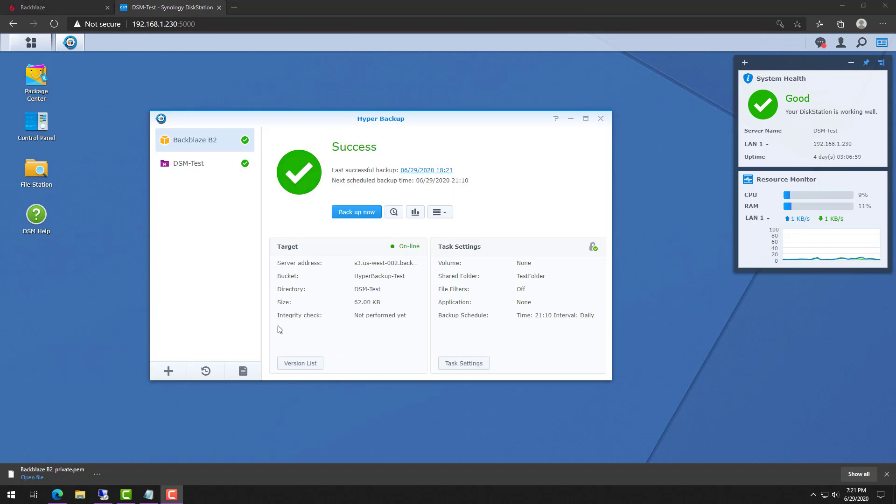
# Delete TestFile2 through TestFile5.txt from TestFolder in File Station and refresh the list
pyautogui.click(34, 176)
pyautogui.click(34, 176)
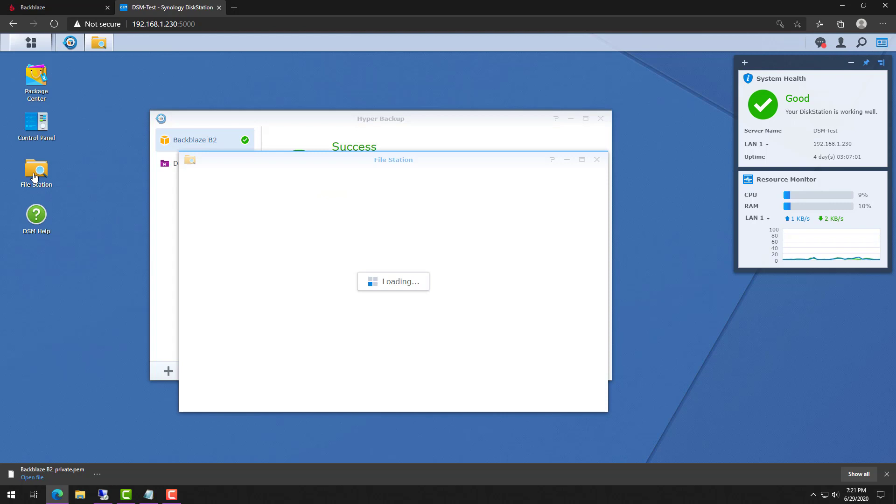
pyautogui.click(312, 245)
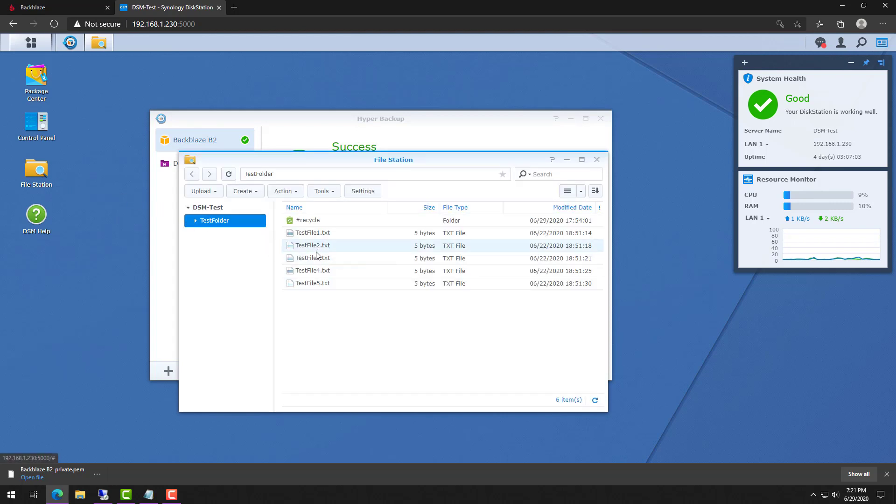
pyautogui.keyDown('shift'); pyautogui.click(322, 281); pyautogui.keyUp('shift')
pyautogui.rightClick(322, 275)
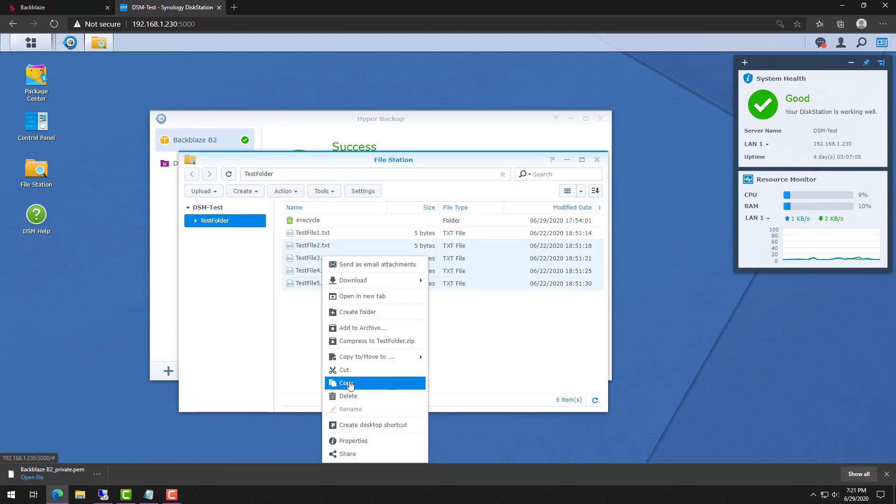
pyautogui.click(350, 396)
pyautogui.click(420, 303)
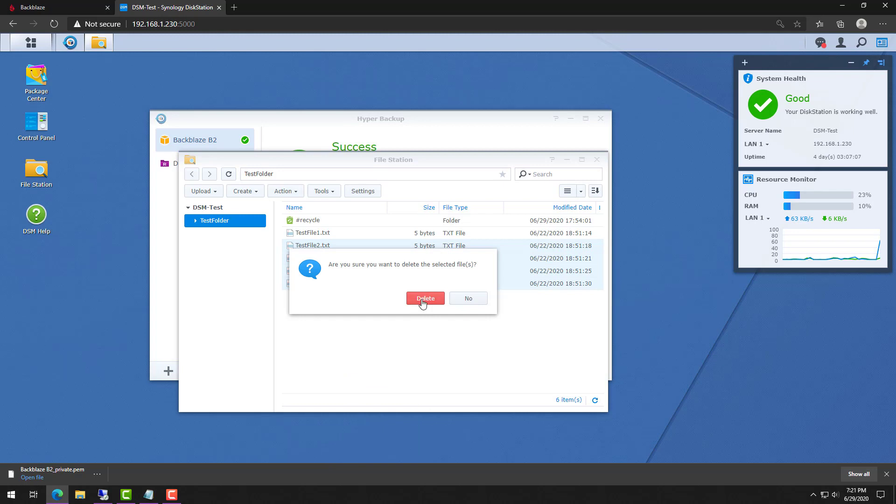
pyautogui.click(228, 174)
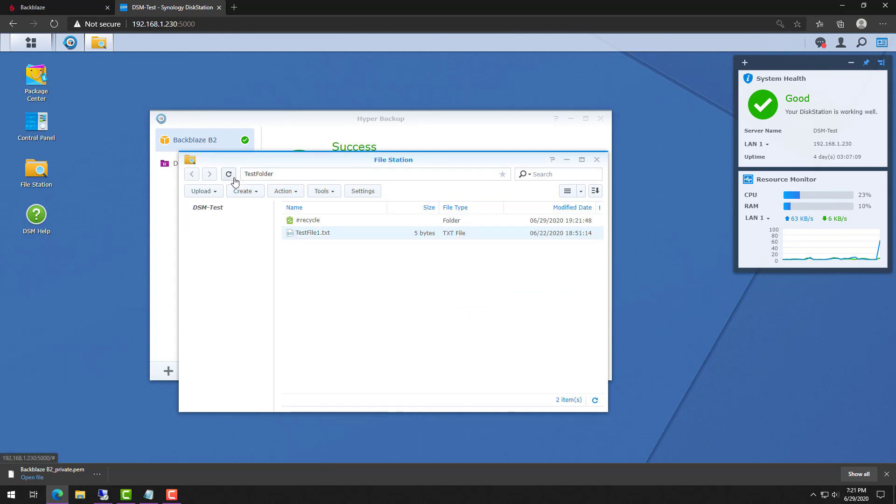
pyautogui.click(169, 279)
# Unlock the Backblaze B2 task with its password and restore TestFolder, skipping system configuration
pyautogui.click(209, 372)
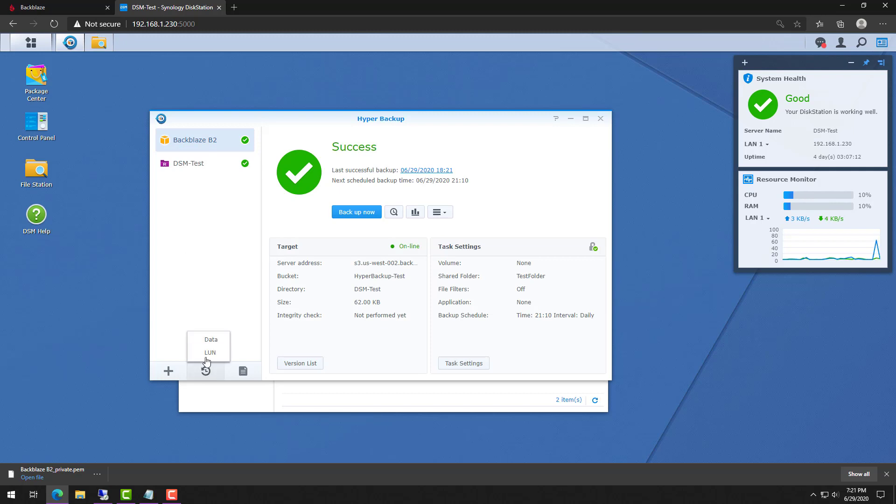
pyautogui.click(205, 343)
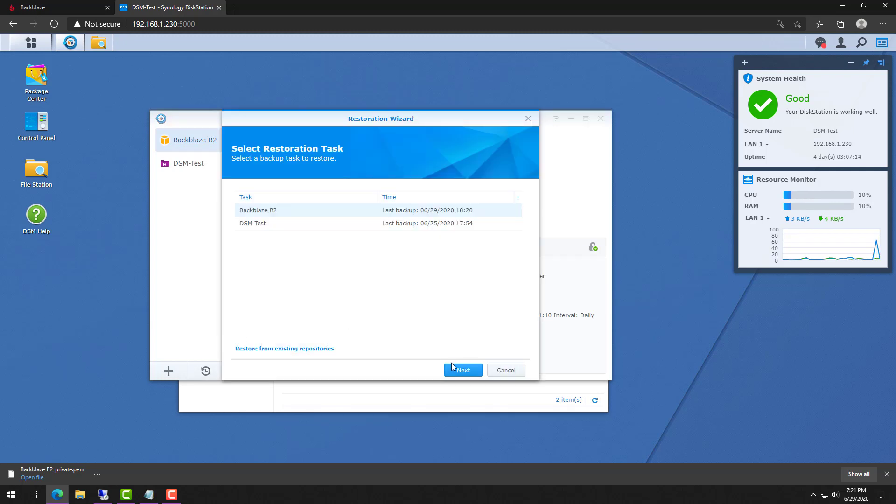
pyautogui.click(463, 371)
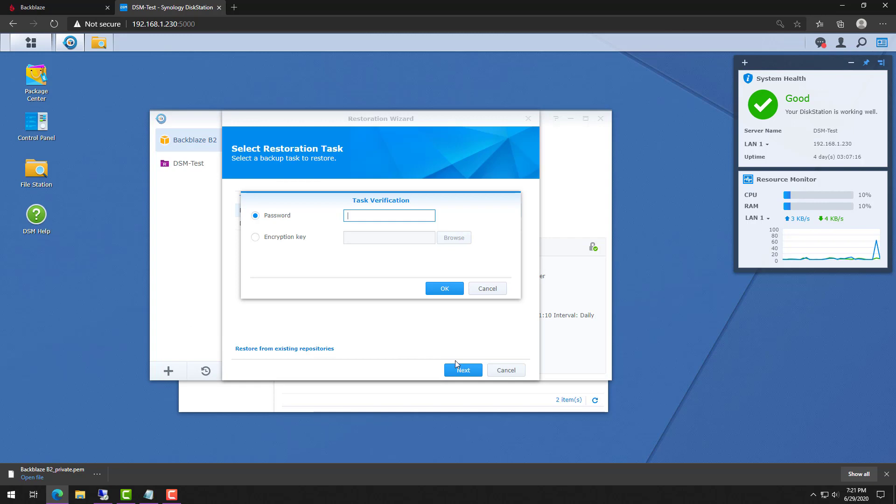
pyautogui.hotkey('ctrl', 'v')
pyautogui.click(444, 289)
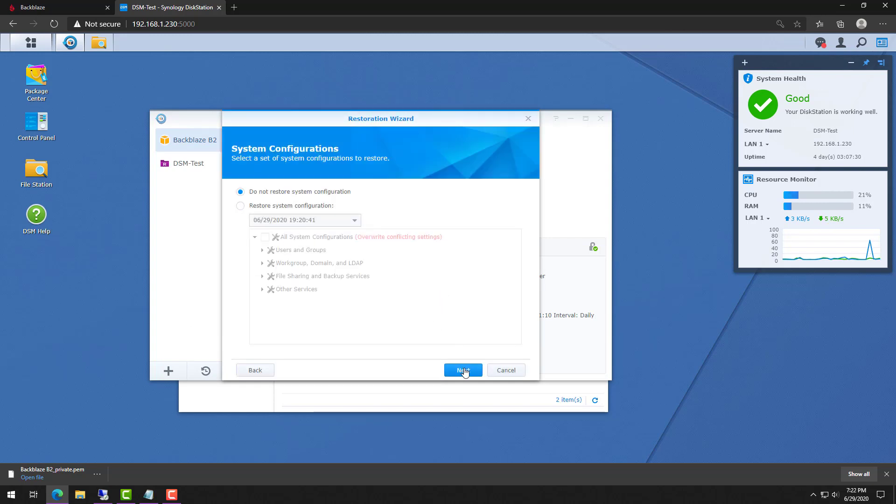
pyautogui.click(462, 370)
pyautogui.click(258, 209)
pyautogui.click(462, 370)
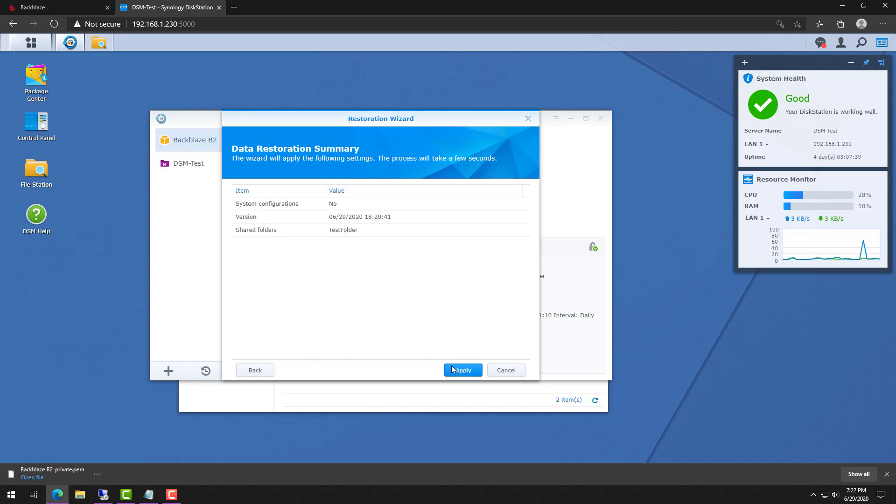
pyautogui.click(458, 370)
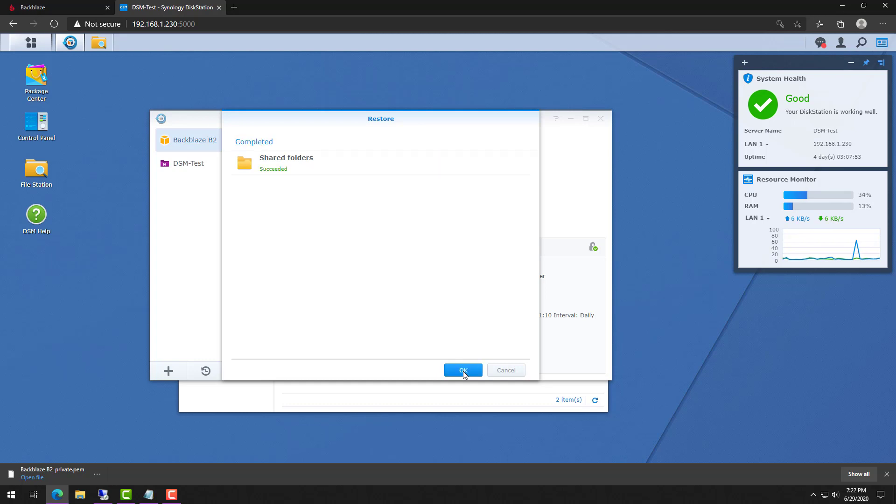
# Refresh TestFolder in File Station to see the restored files and download TestFile2.txt
pyautogui.click(463, 370)
pyautogui.click(269, 396)
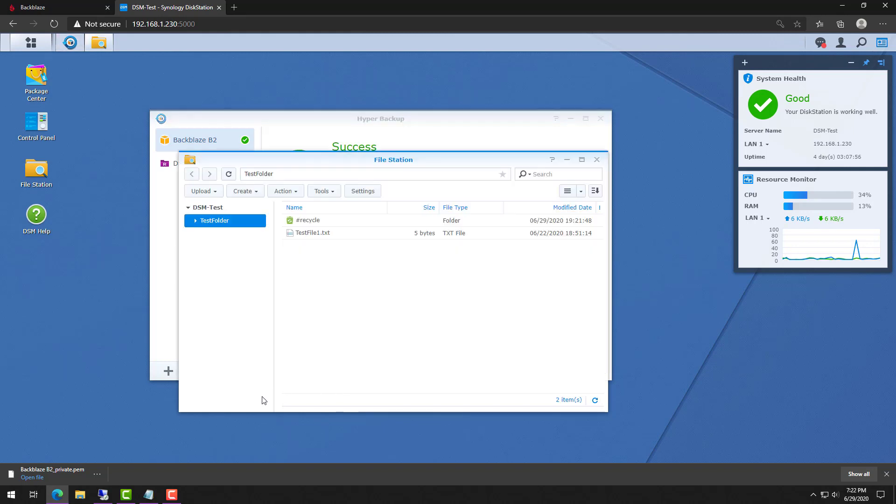
pyautogui.click(230, 175)
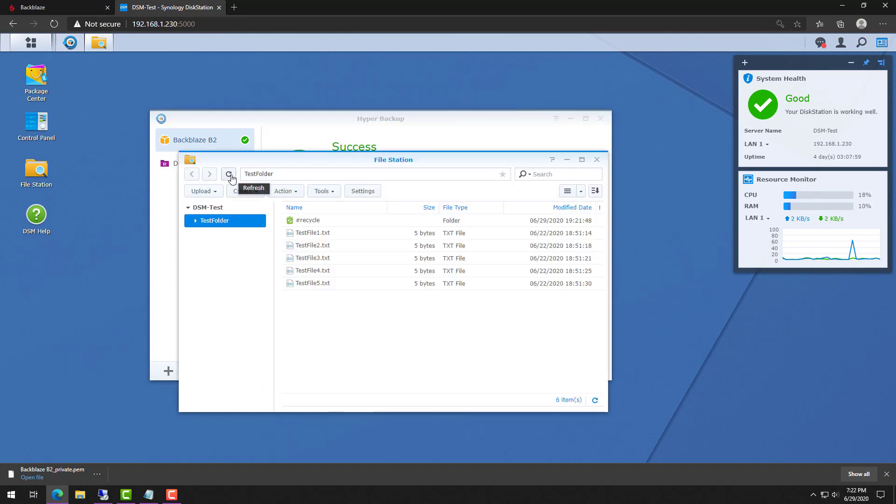
pyautogui.doubleClick(455, 247)
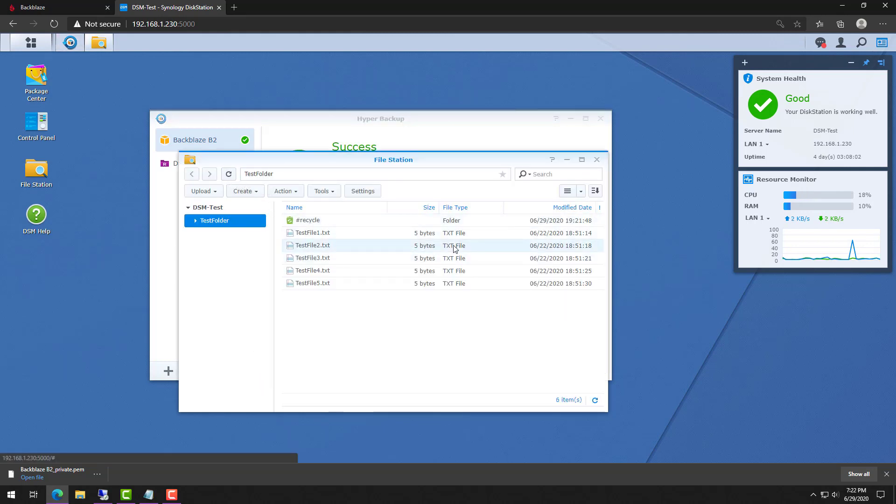